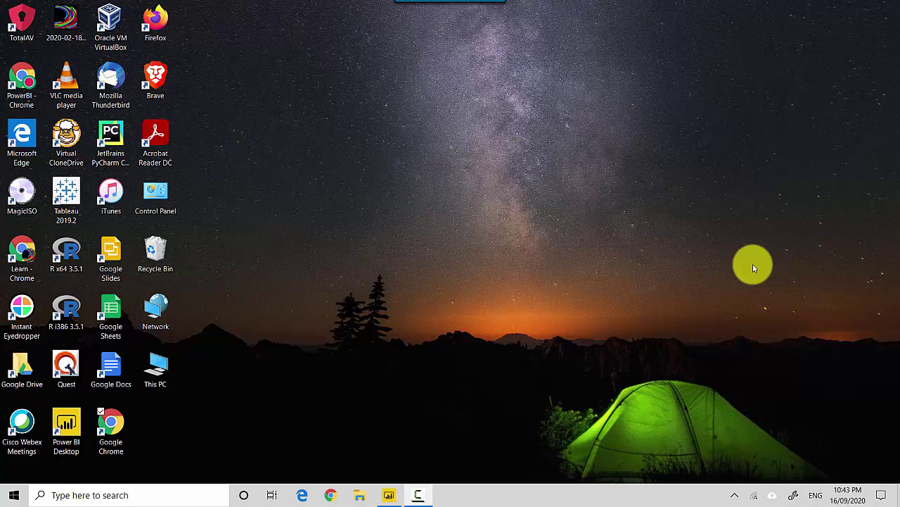
Step: Bring the Power BI Desktop report window forward and open the Transform data dropdown
left_click(390, 492)
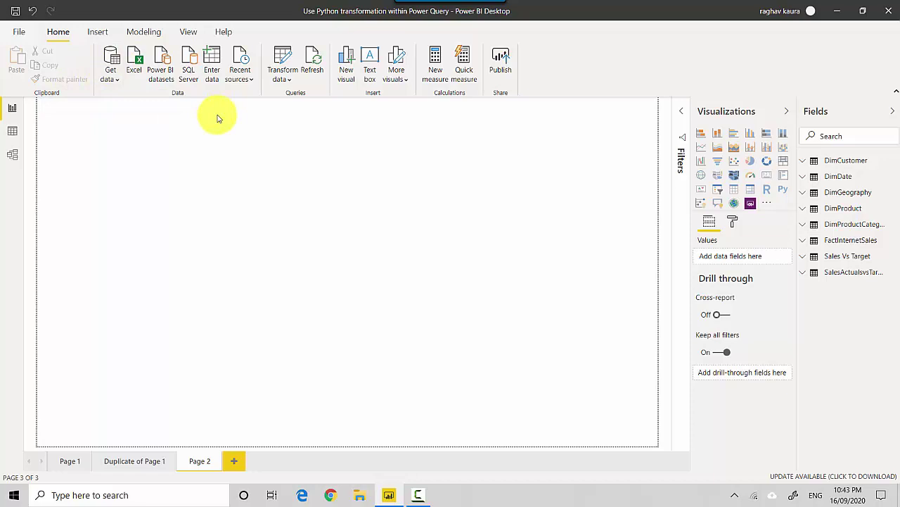
left_click(287, 83)
Step: Launch Power Query Editor and preview the FactInternetSales query
left_click(293, 99)
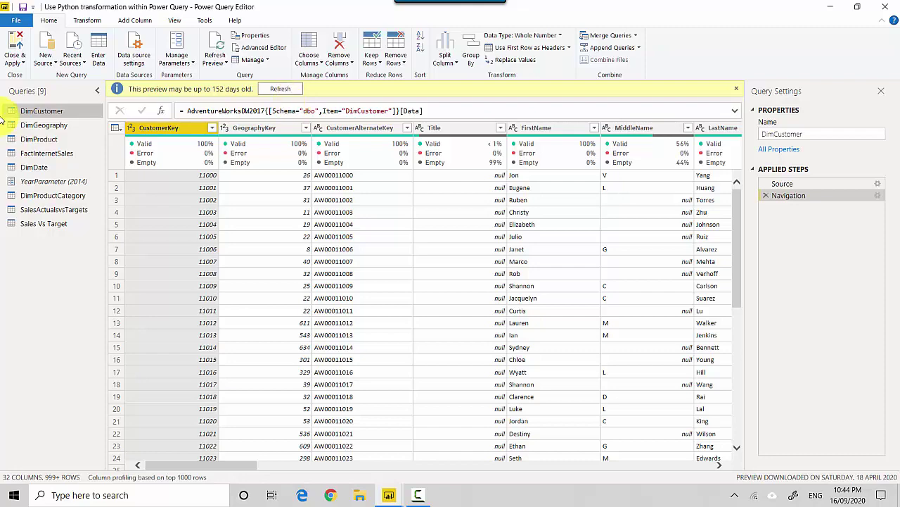
left_click(47, 153)
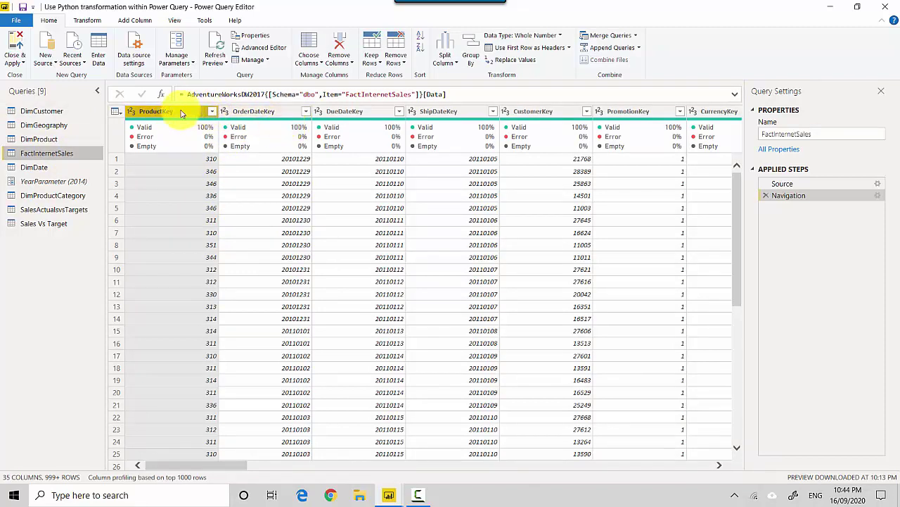
Step: Remove the ProductKey column, then the DueDateKey through DiscountAmount columns
right_click(182, 113)
left_click(191, 132)
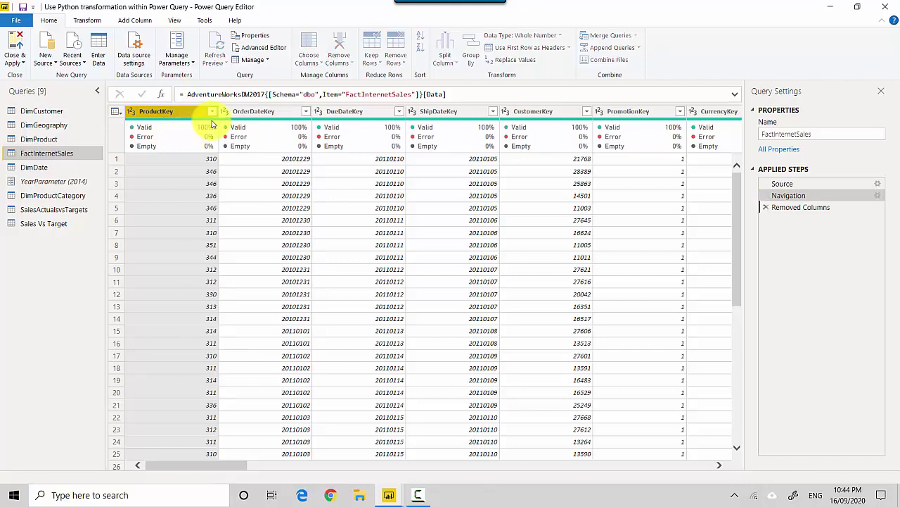
left_click(254, 113)
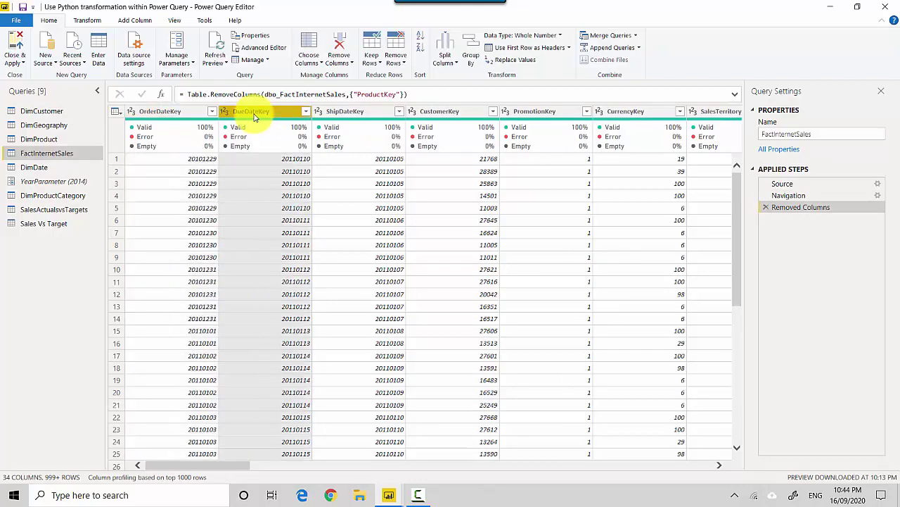
key("shift+Right")
key("shift+Right")
key("shift+Right")
key("shift+Right")
key("shift+Right")
key("shift+Right")
key("shift+Right")
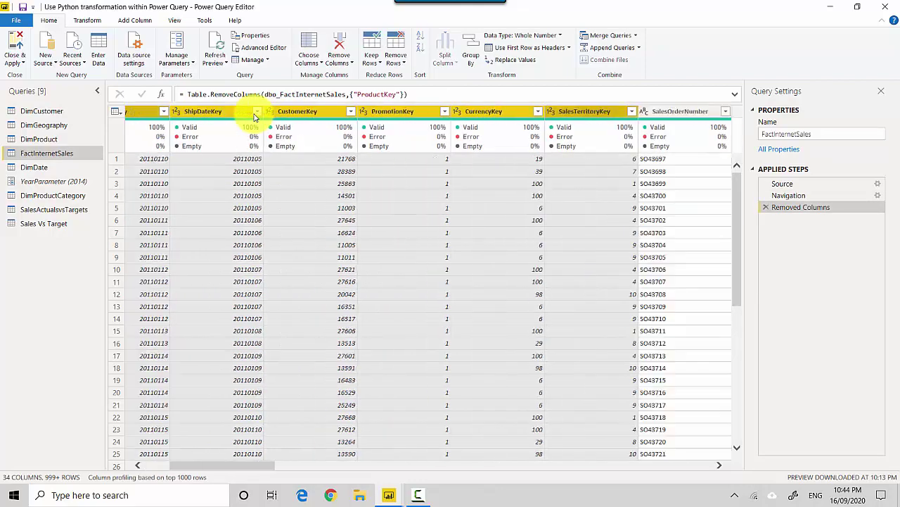
key("shift+Right")
key("shift+Right")
key("shift+Right")
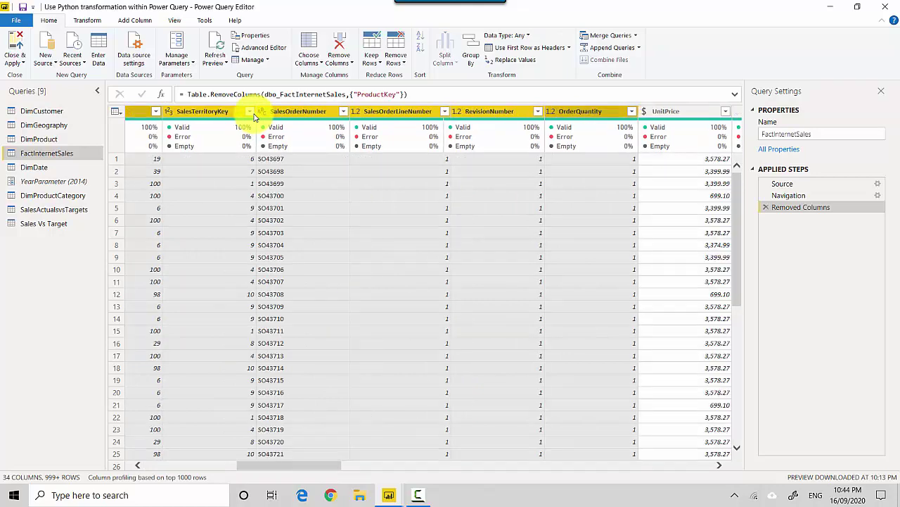
key("shift+Right")
key("shift+Right")
key("shift+Right")
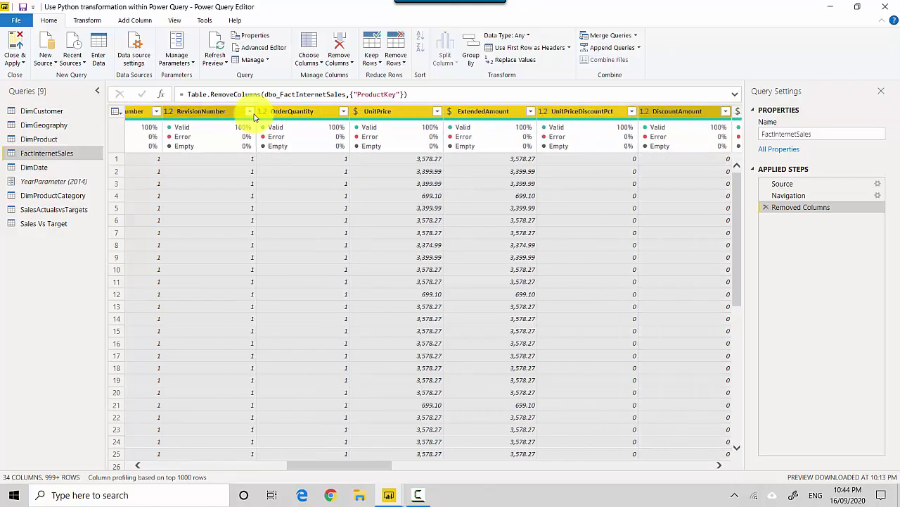
key("shift+Right")
key("shift+Right")
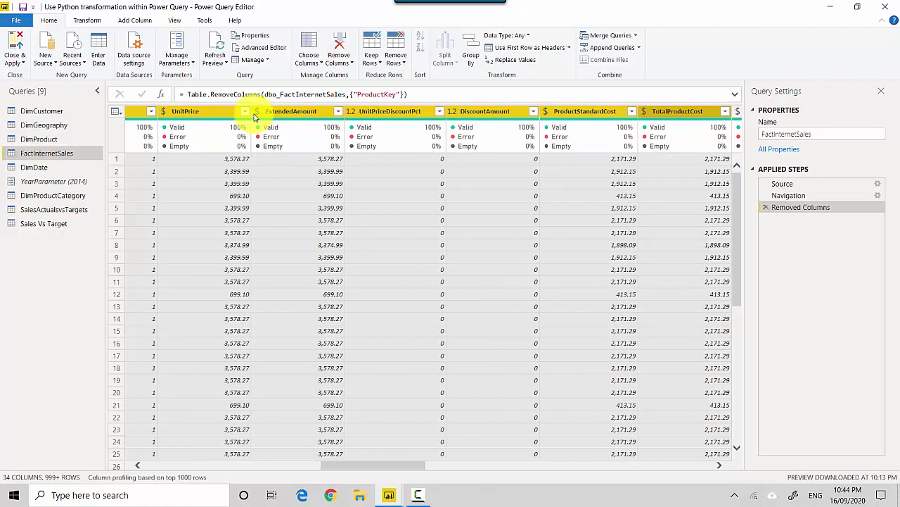
key("shift+Left")
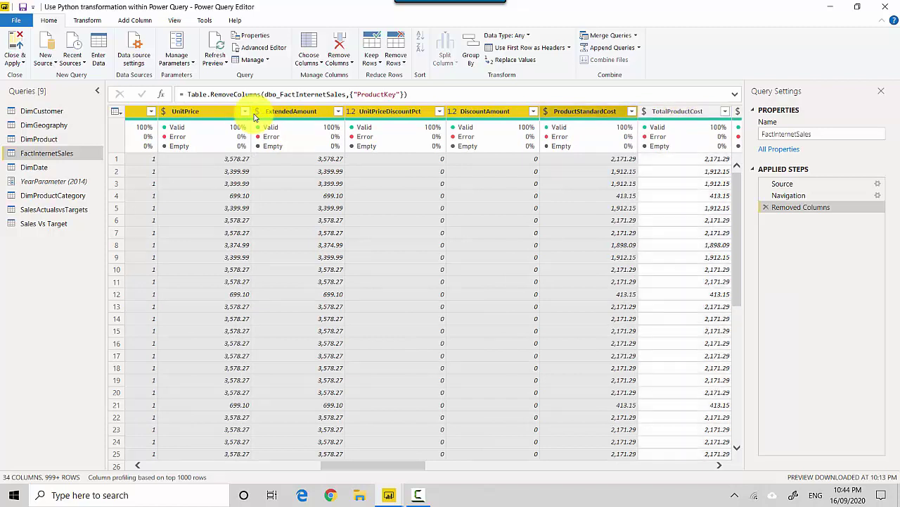
right_click(389, 112)
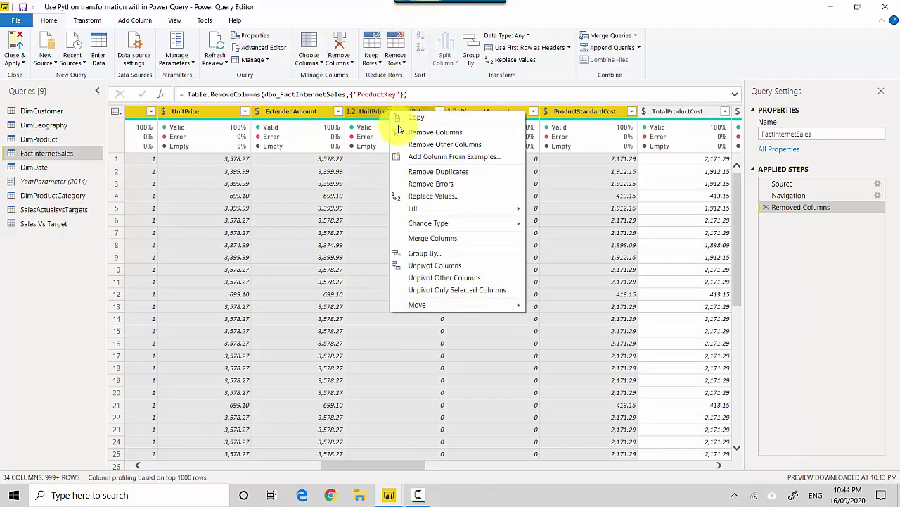
left_click(422, 132)
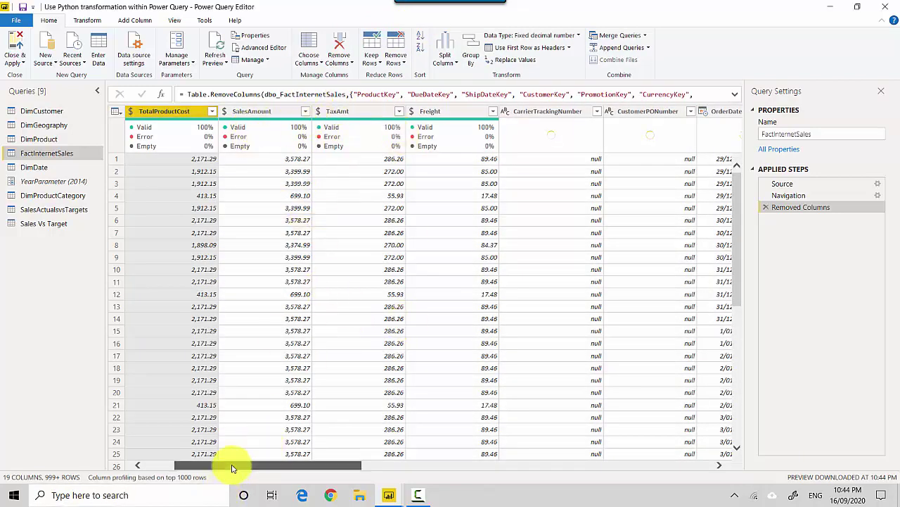
Step: Keep only the OrderDateKey, TotalProductCost and SalesAmount columns
left_click(145, 467)
left_click(151, 113)
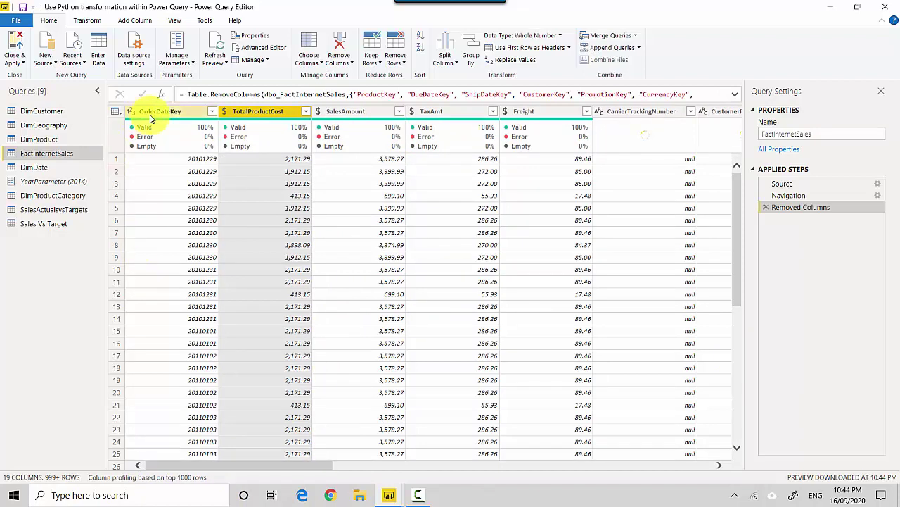
left_click(262, 111, "ctrl")
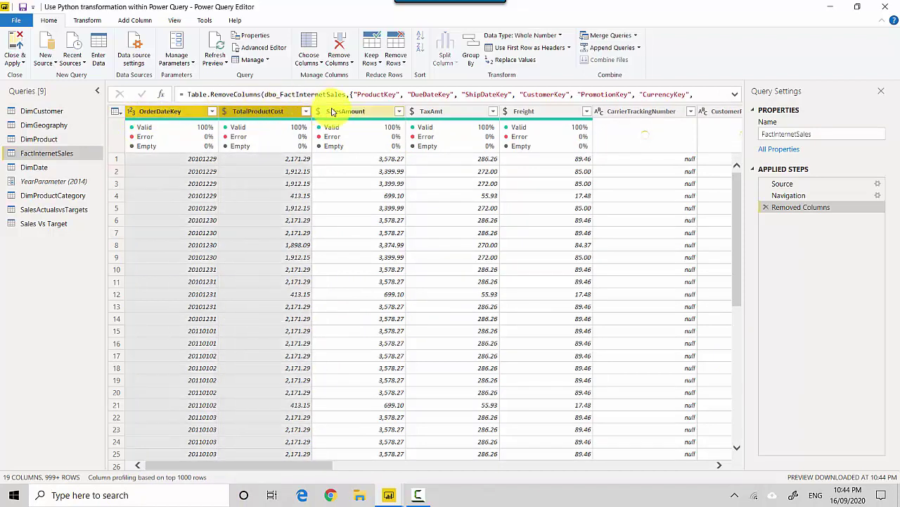
left_click(333, 113, "ctrl")
right_click(333, 112)
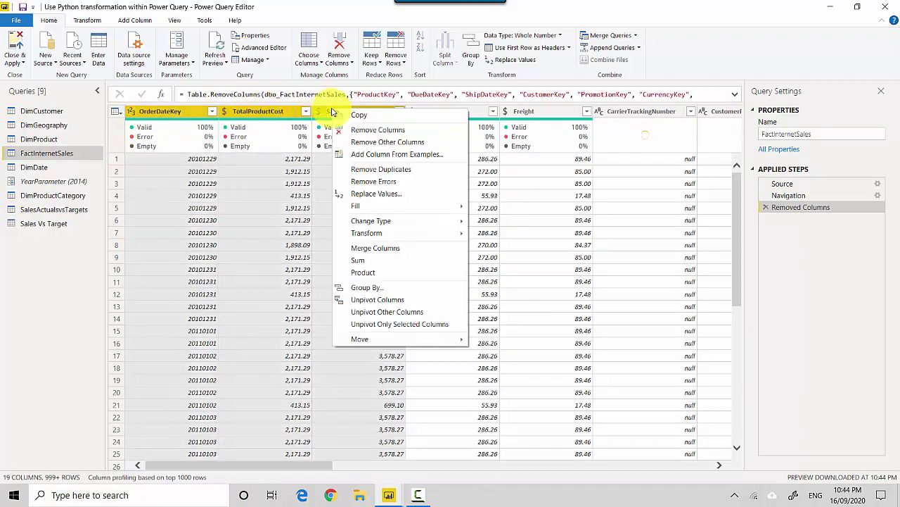
left_click(367, 142)
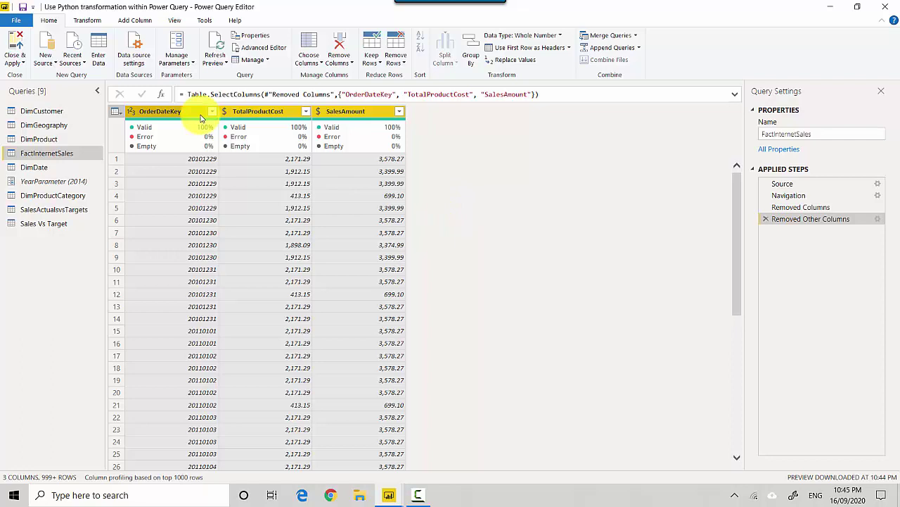
left_click(88, 20)
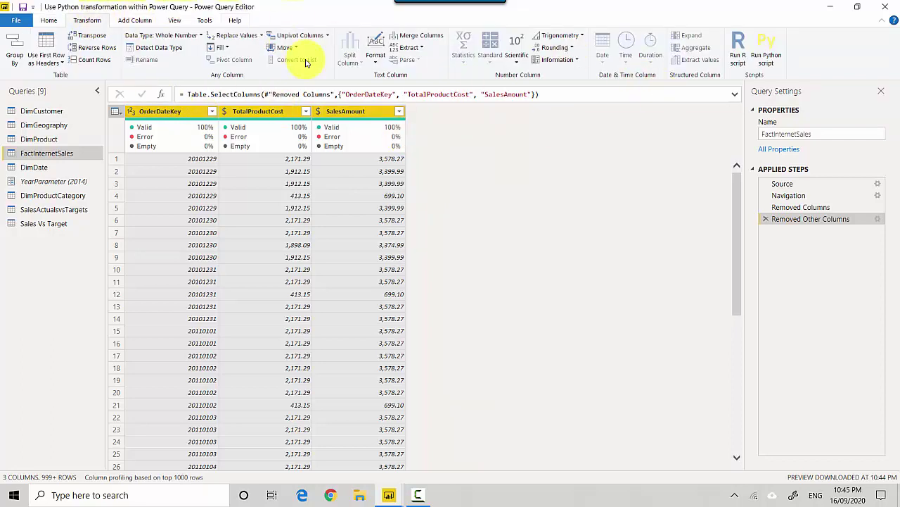
left_click(770, 58)
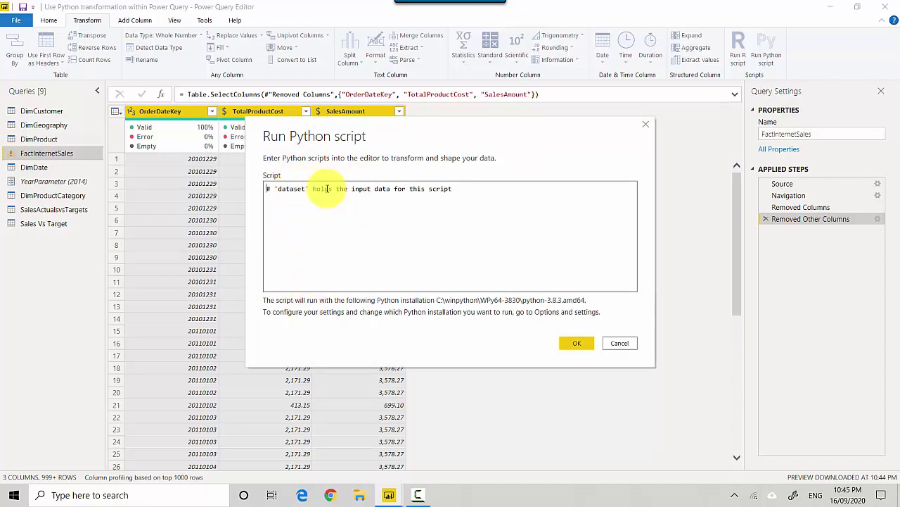
left_click(468, 192)
key("Return")
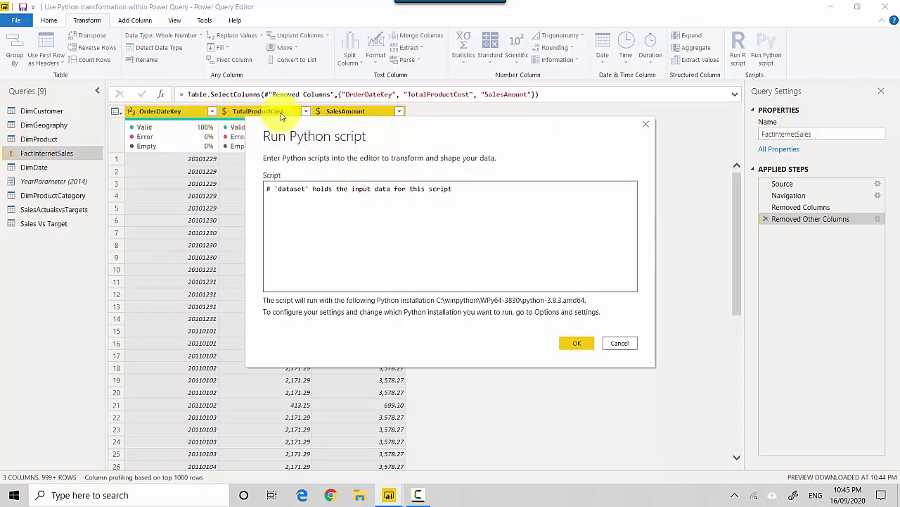
left_click(621, 343)
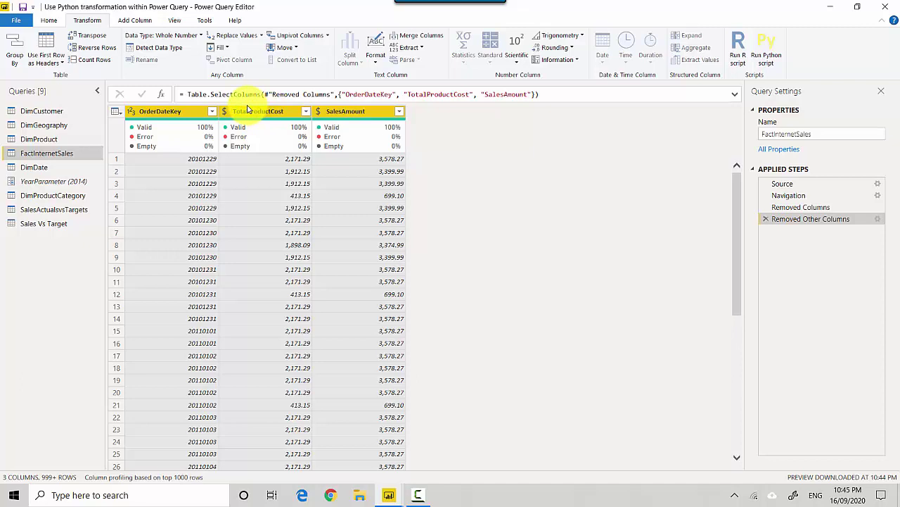
Step: Set both TotalProductCost and SalesAmount to the Decimal Number data type
left_click(251, 111)
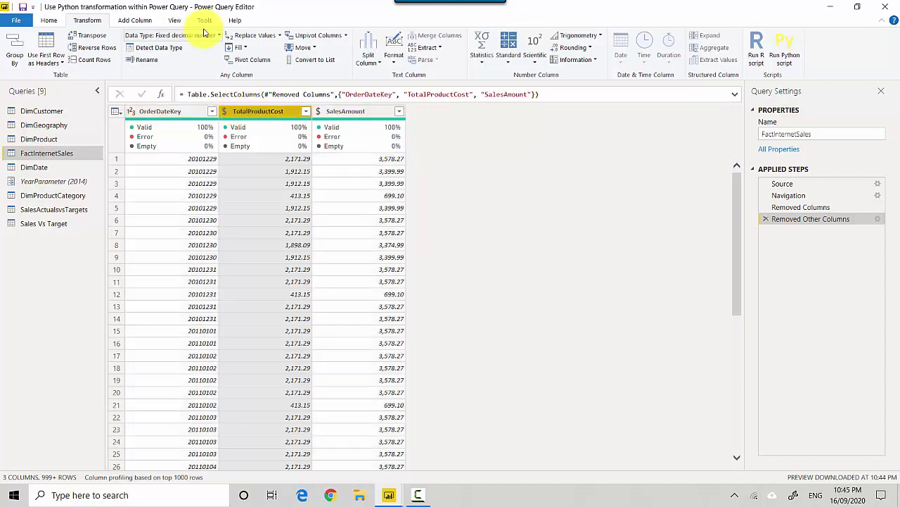
left_click(216, 35)
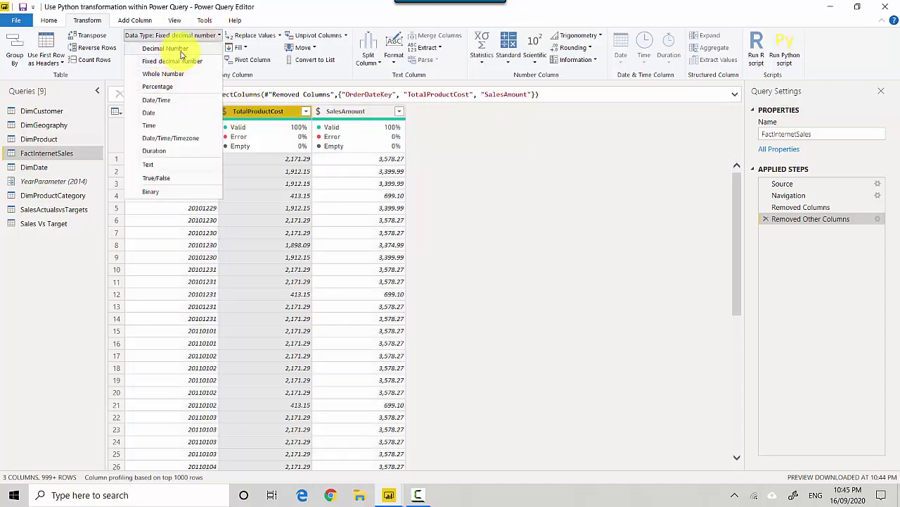
left_click(199, 48)
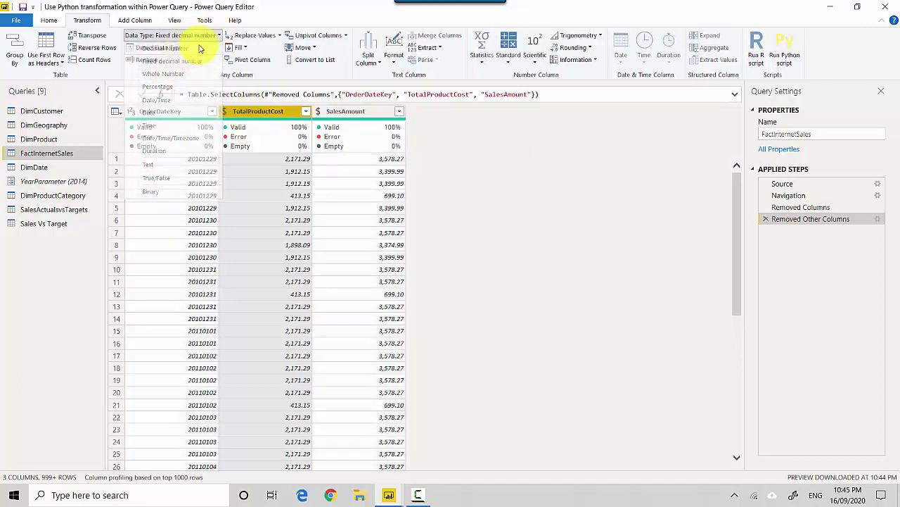
left_click(339, 114)
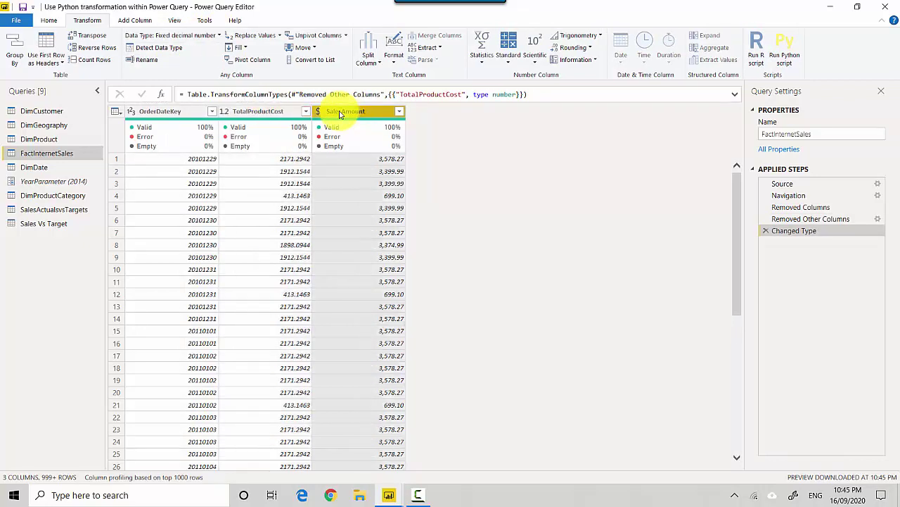
left_click(217, 38)
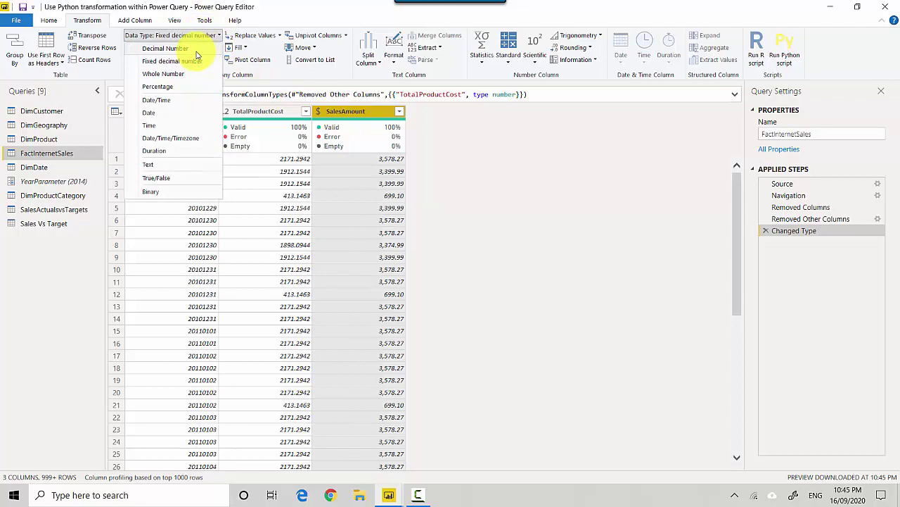
left_click(196, 51)
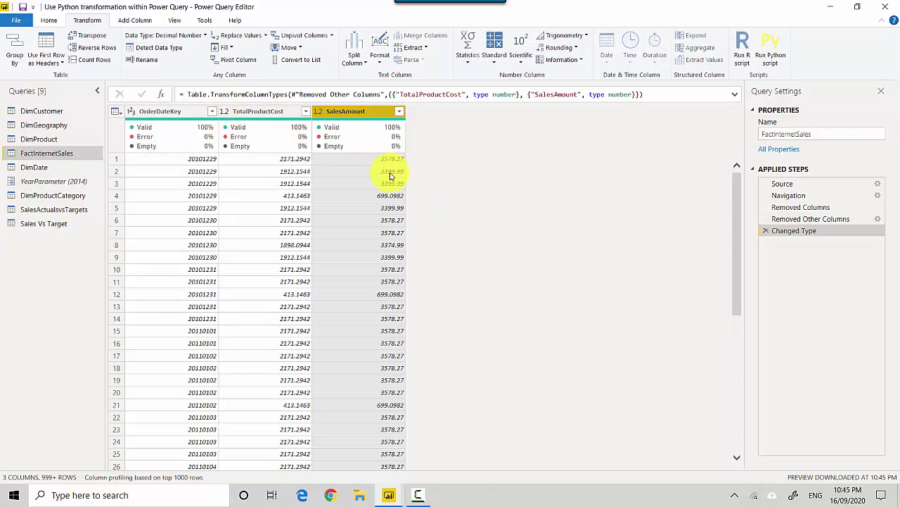
Step: Run a Python script adding dataset['profit'] = dataset['SalesAmount'] - dataset['TotalProductCost']
left_click(773, 59)
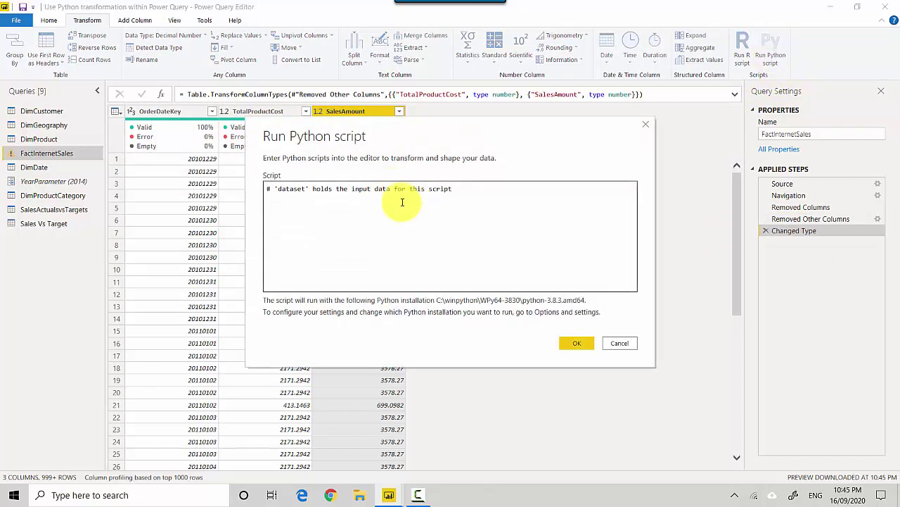
left_click(383, 209)
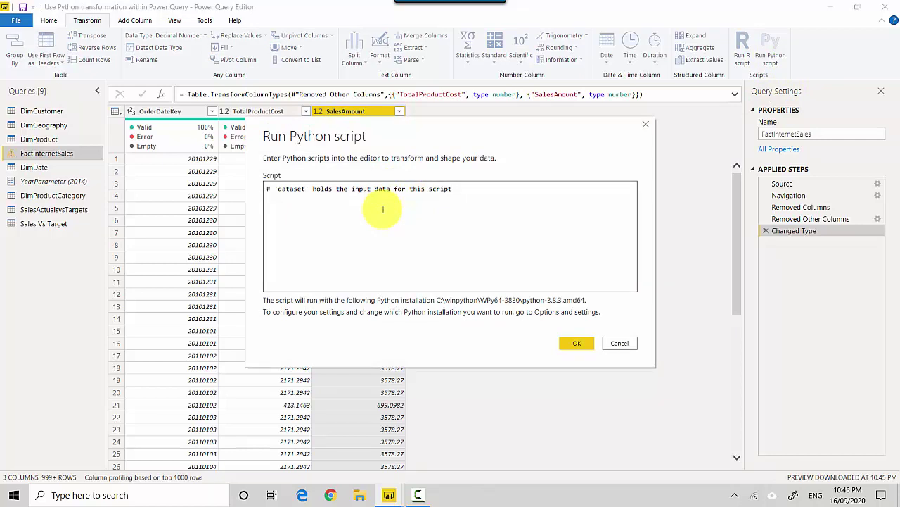
type("dataset['profit']=dataset['SalesAmount")
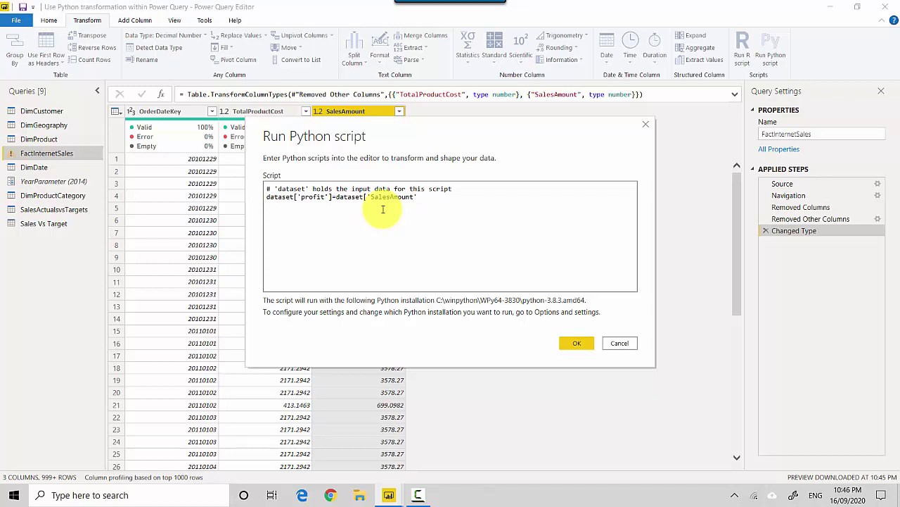
type("']-dataset['TotalProductCost']")
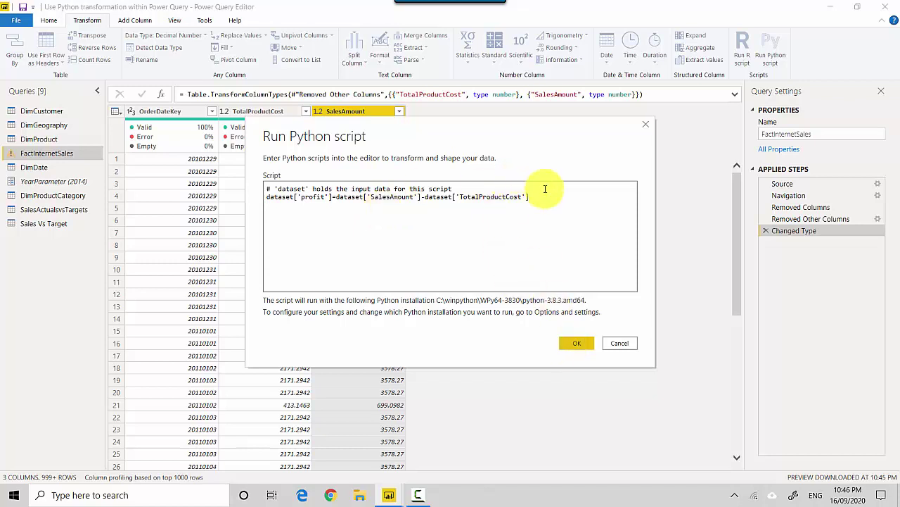
left_click(576, 345)
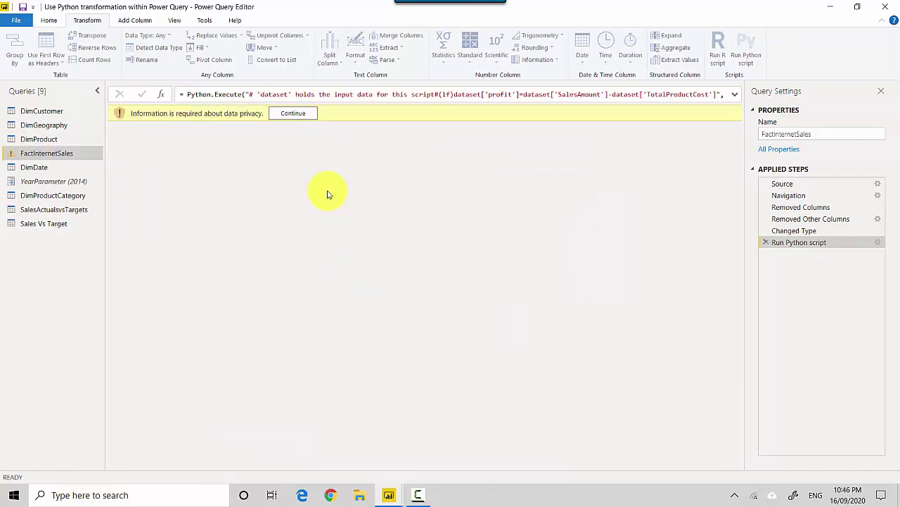
Step: Ignore privacy level checks for this file and save the privacy settings
left_click(298, 118)
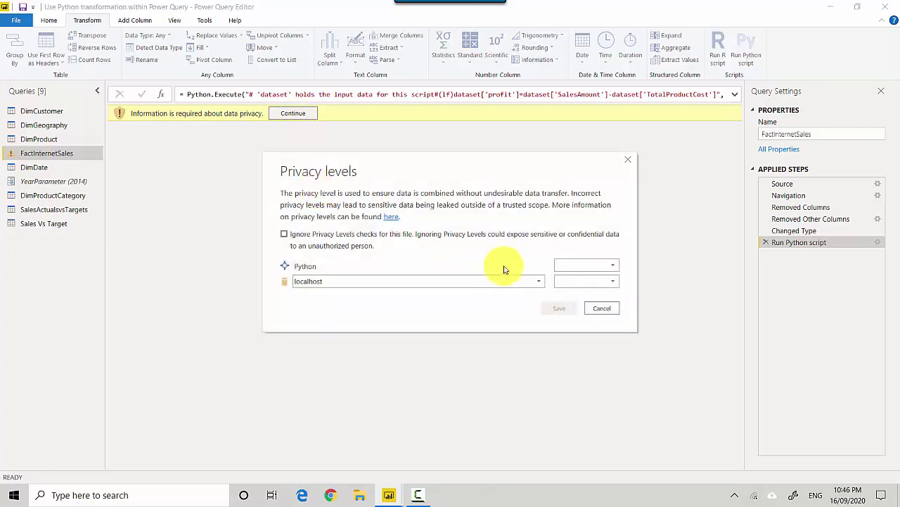
left_click(284, 234)
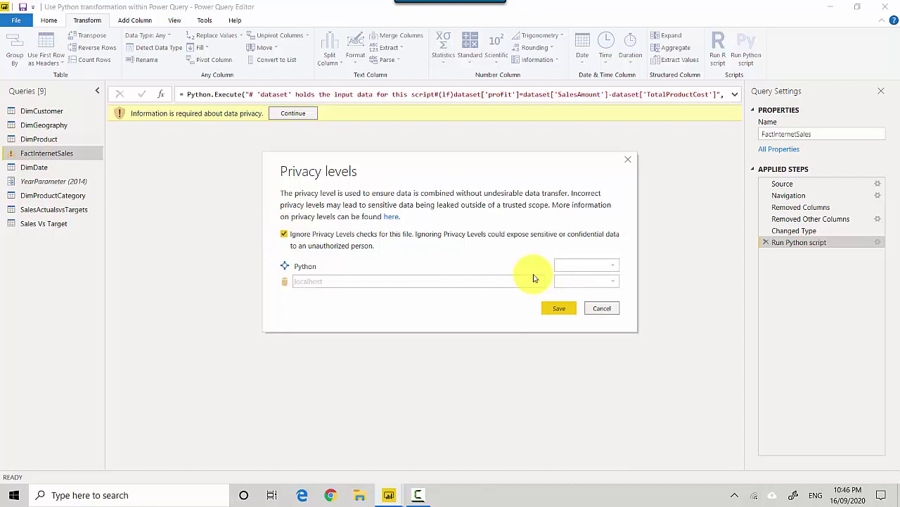
left_click(559, 308)
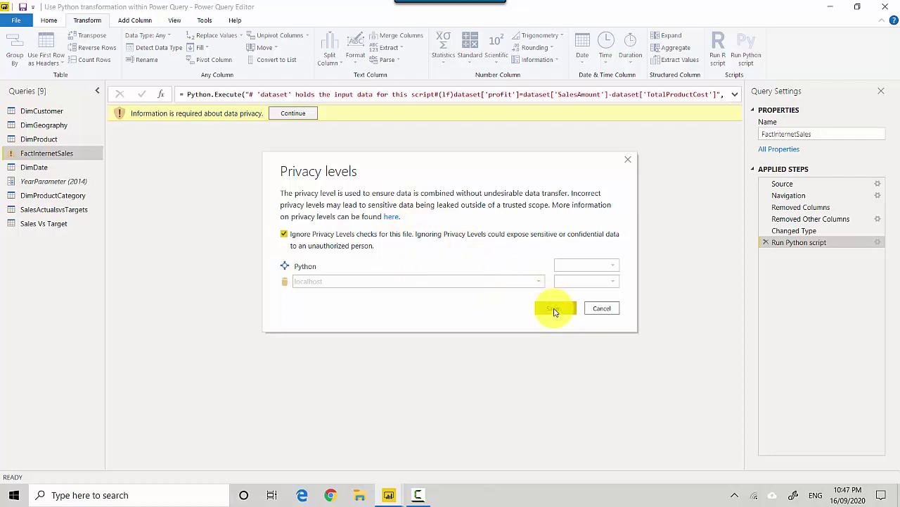
left_click(560, 308)
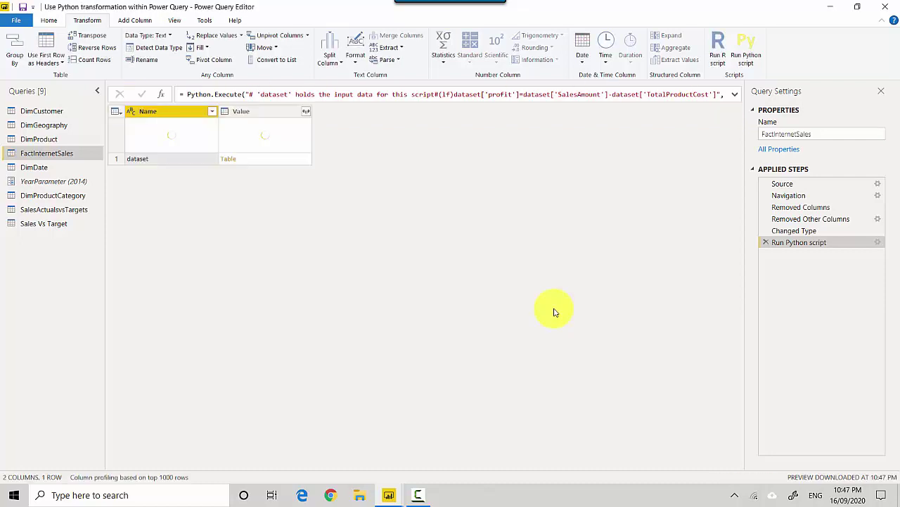
Step: Expand the Value tables into OrderDateKey, TotalProductCost, SalesAmount and profit columns
left_click(306, 112)
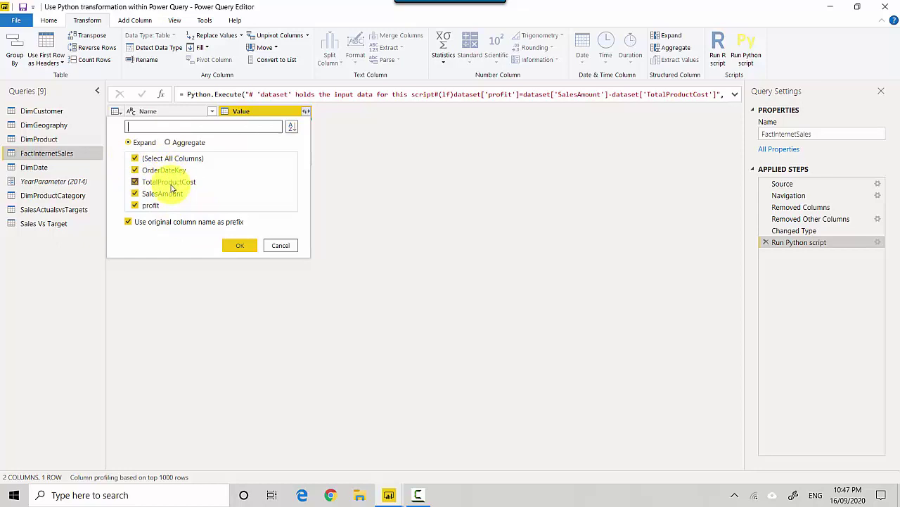
left_click(243, 246)
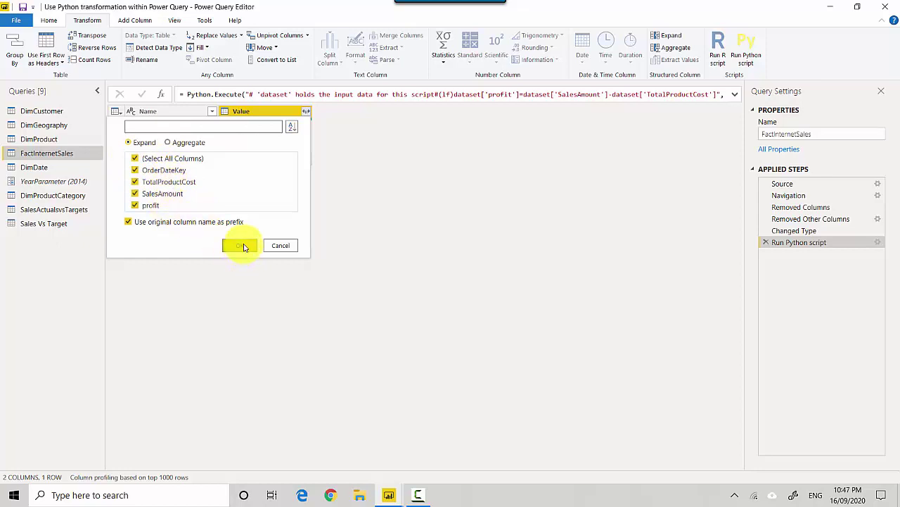